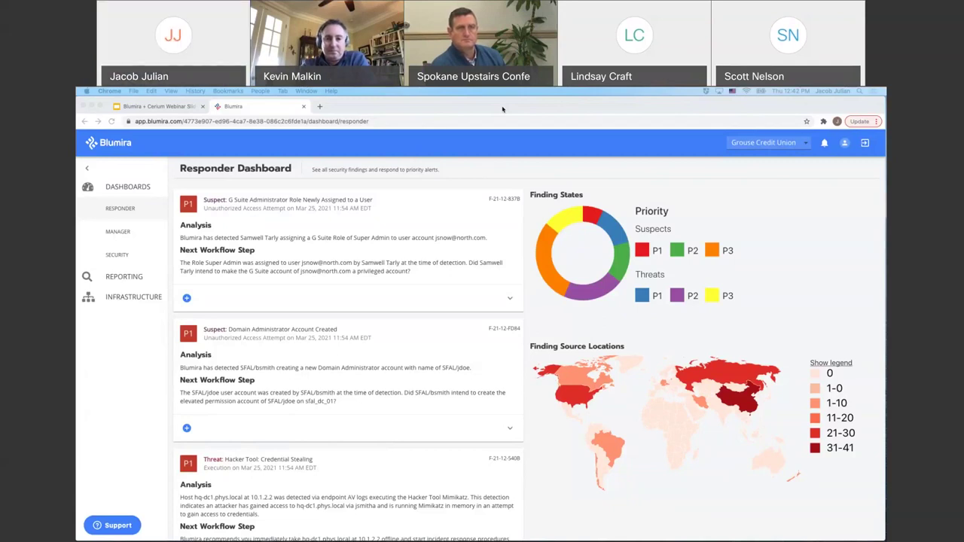
Open the HQ-Sensor details from the infrastructure sensors and review its overview and logging devices
click(481, 174)
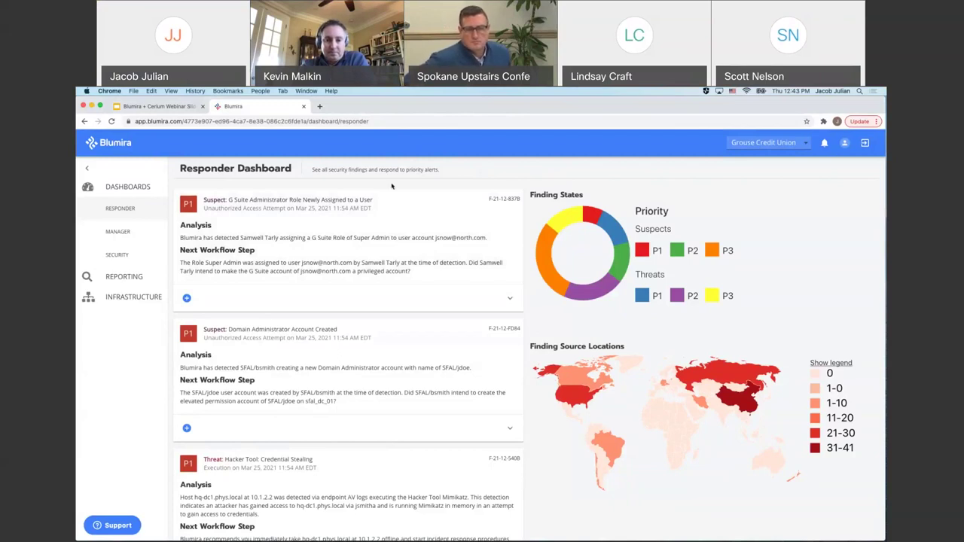
click(134, 299)
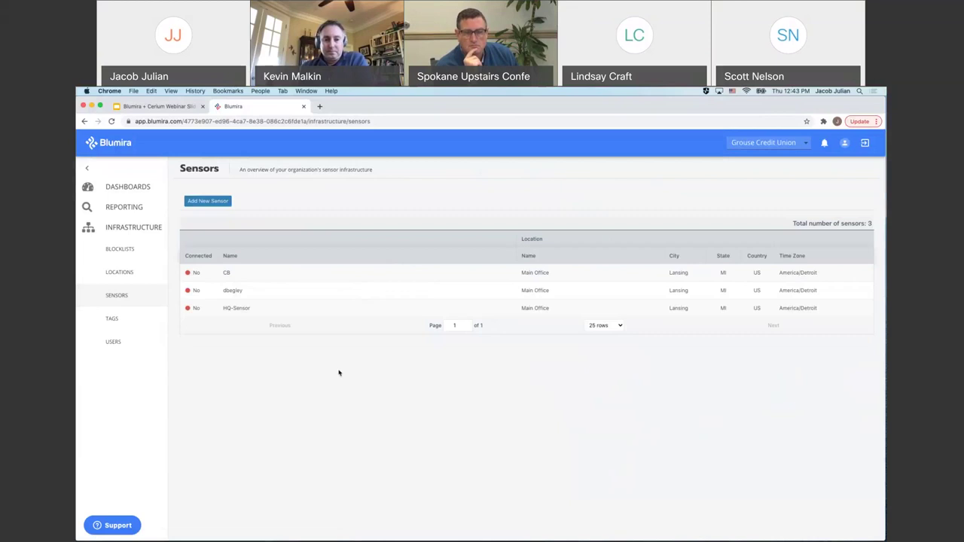
click(352, 311)
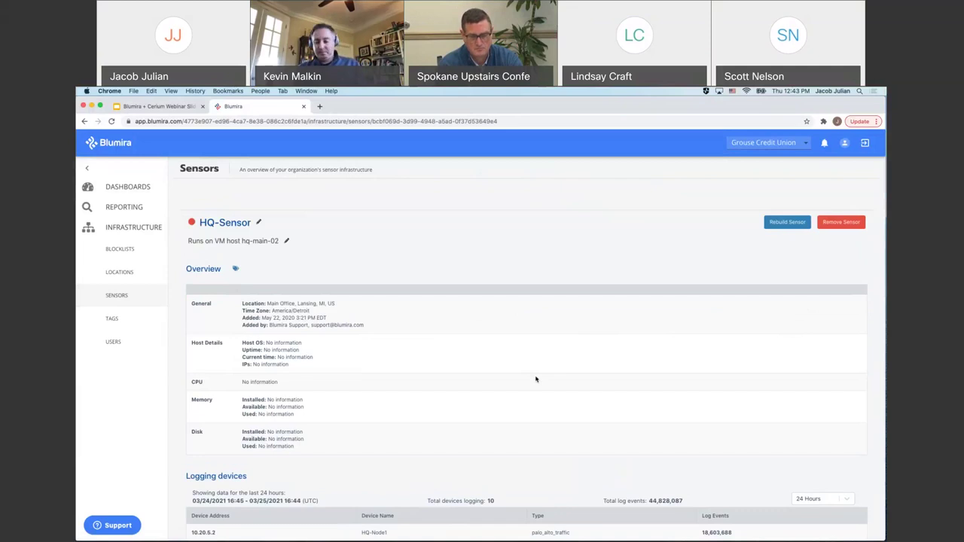
scroll(537, 379, down, 2)
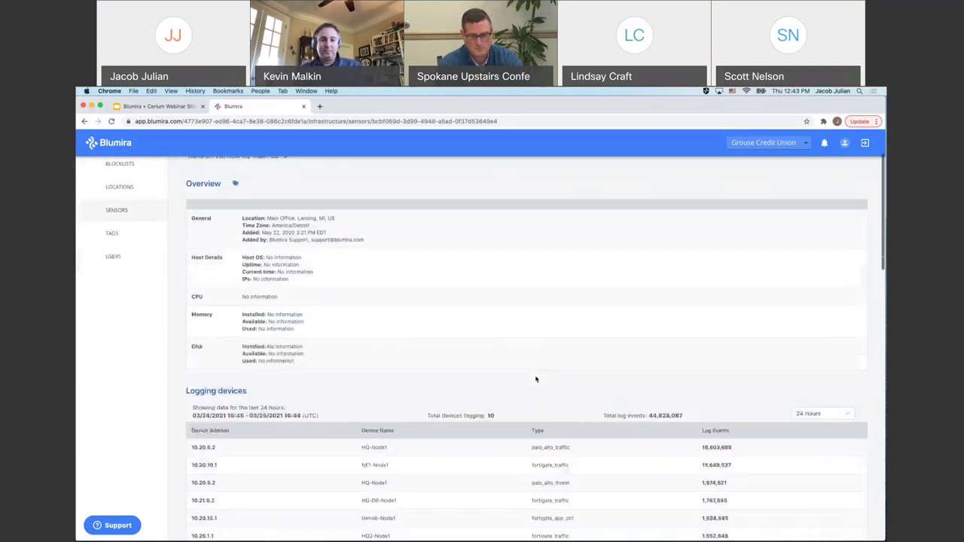
scroll(536, 379, down, 3)
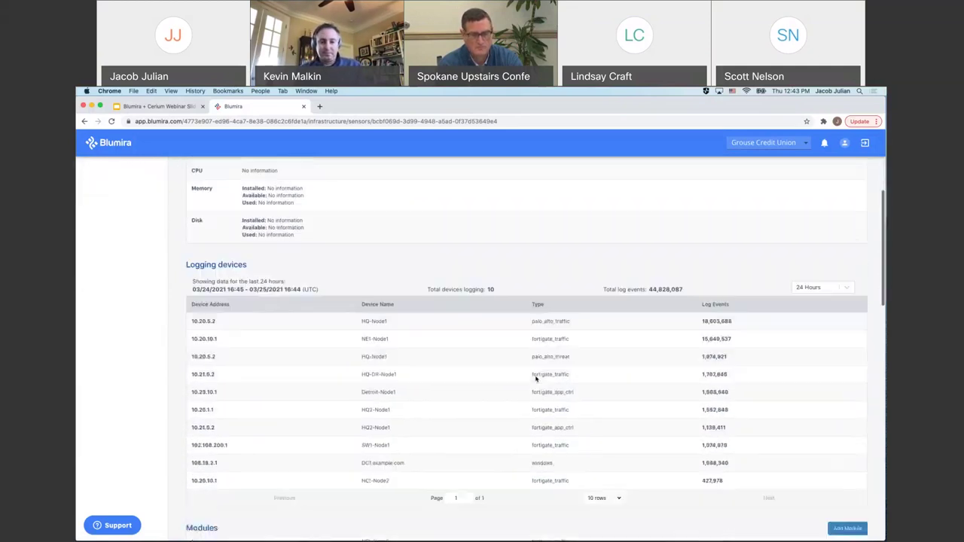
scroll(537, 379, down, 2)
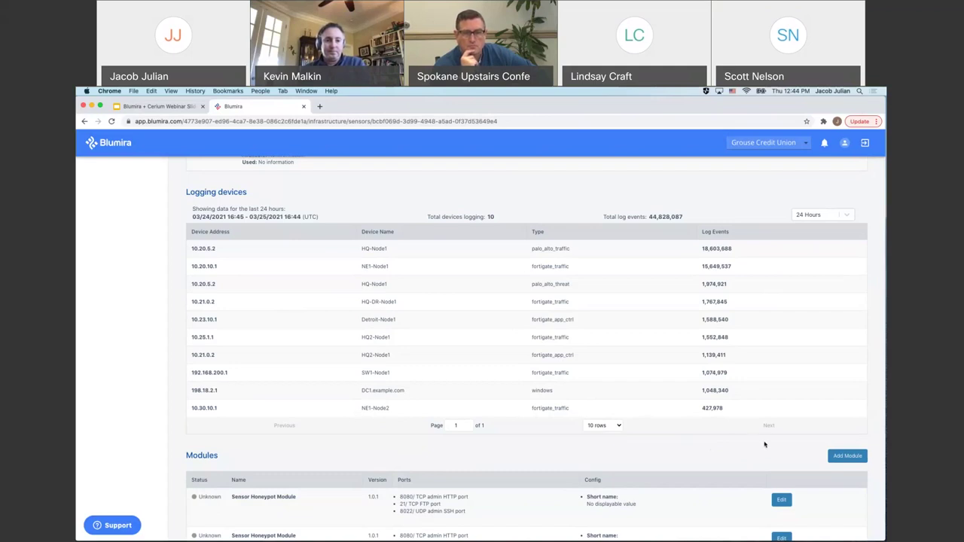
Review the configuration fields for adding Duo Module 1.2.1 to HQ-Sensor, and close the form without installing the module
click(845, 456)
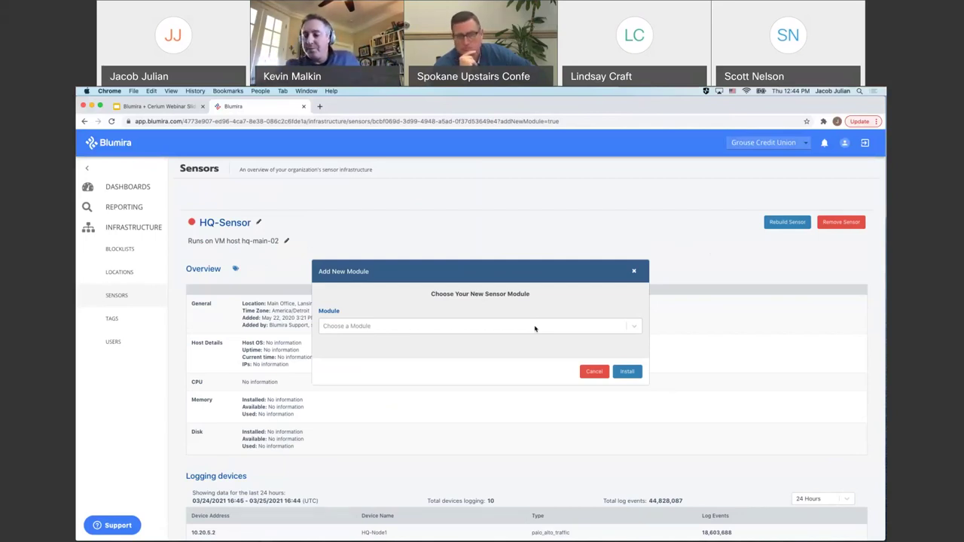
click(535, 328)
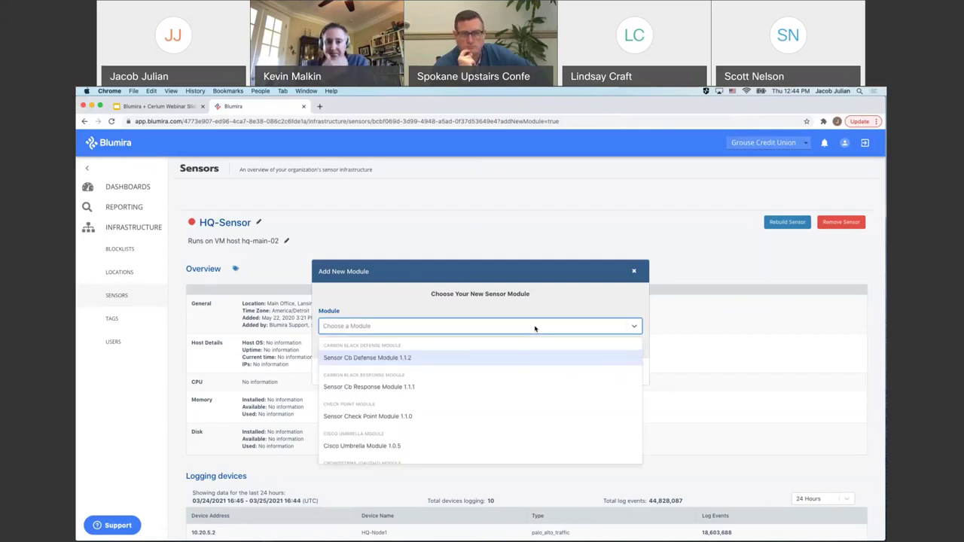
text(duo)
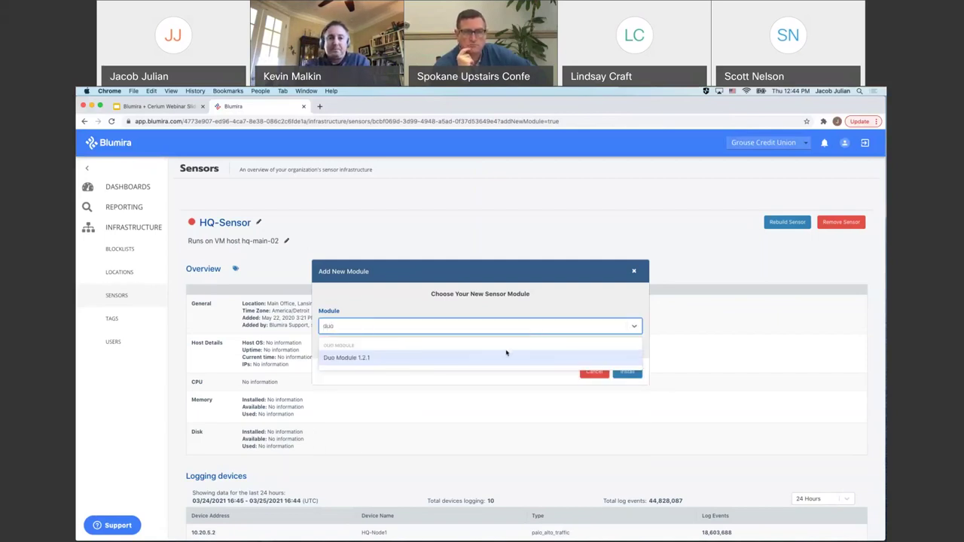
click(499, 357)
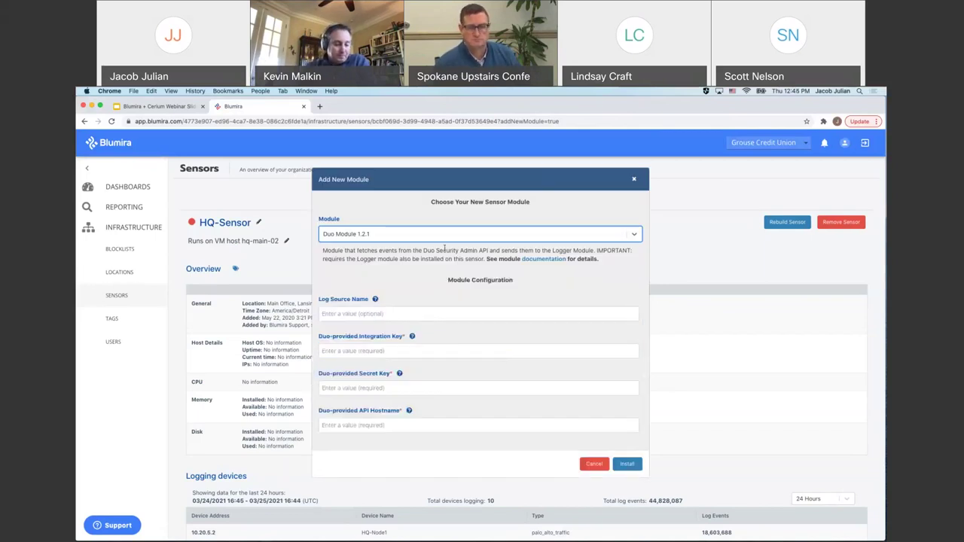
drag(343, 337, 378, 412)
click(377, 413)
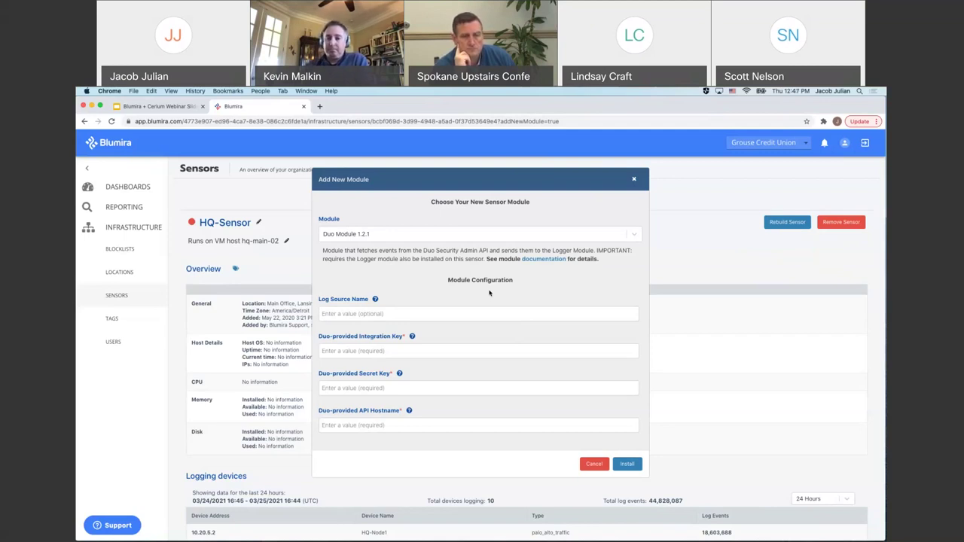
click(634, 179)
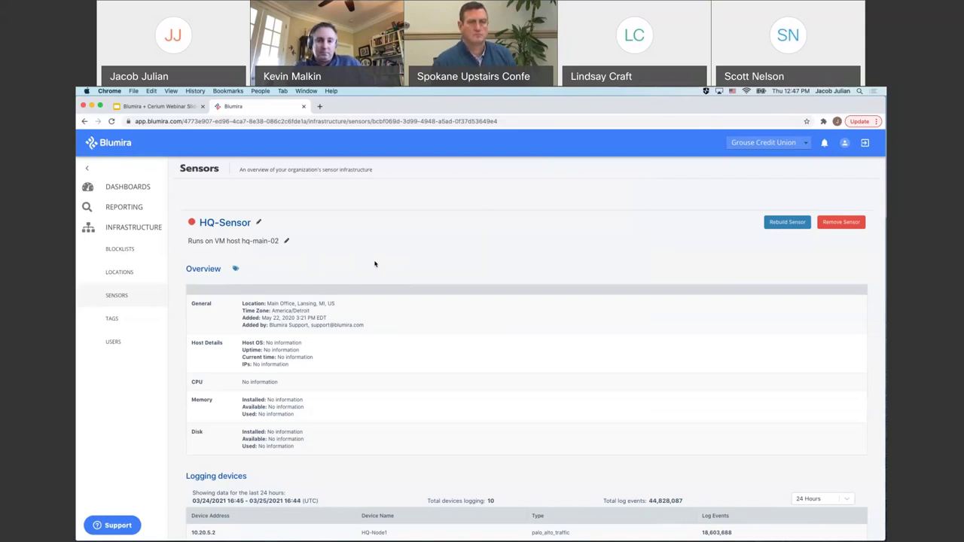
Open the P2 threat Reconnaissance Scanning from Known Threat from the Responder Dashboard and assign yourself as its responder
click(143, 189)
click(123, 208)
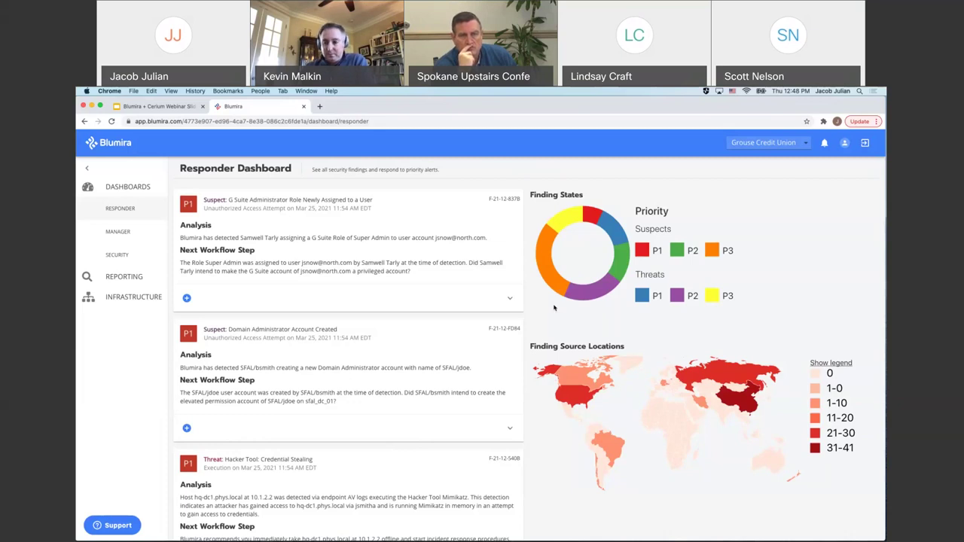
scroll(554, 308, down, 5)
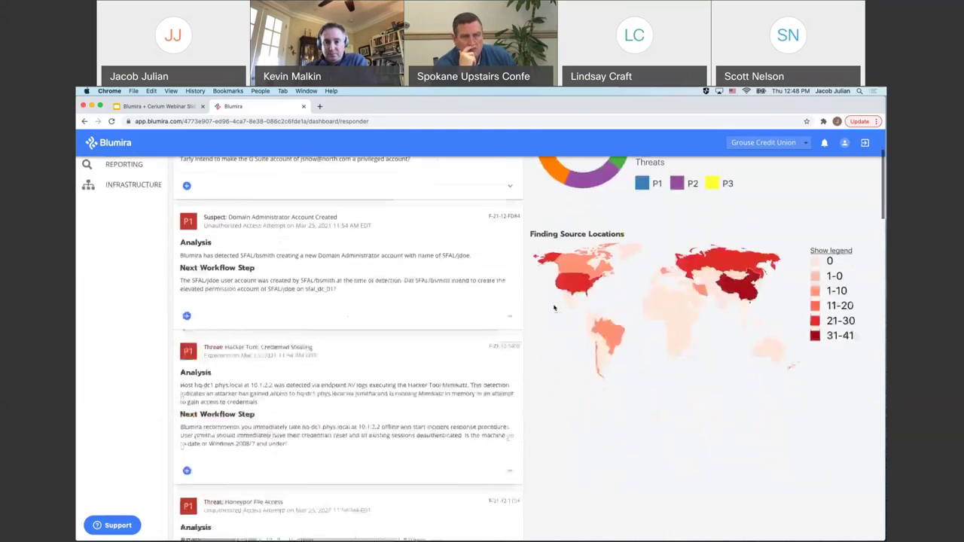
scroll(554, 308, down, 7)
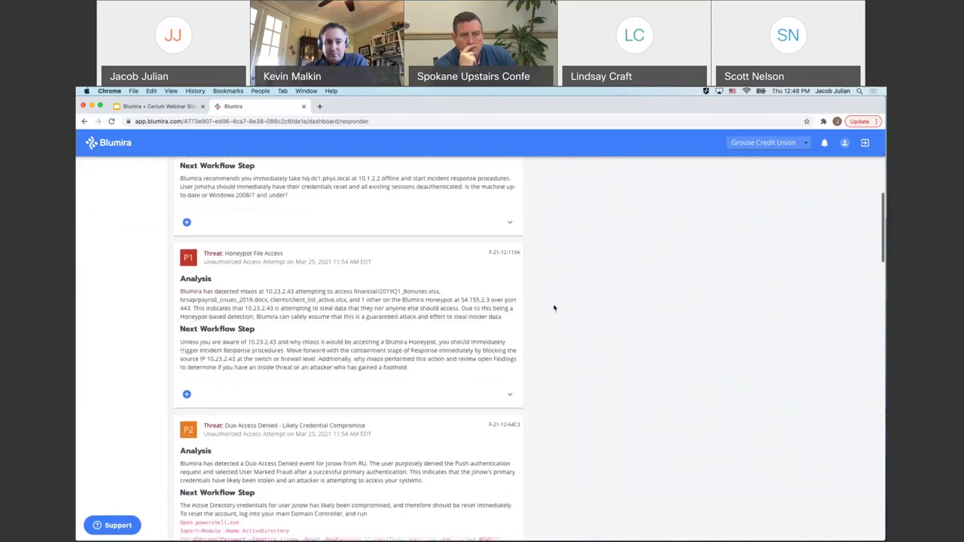
scroll(554, 308, down, 1)
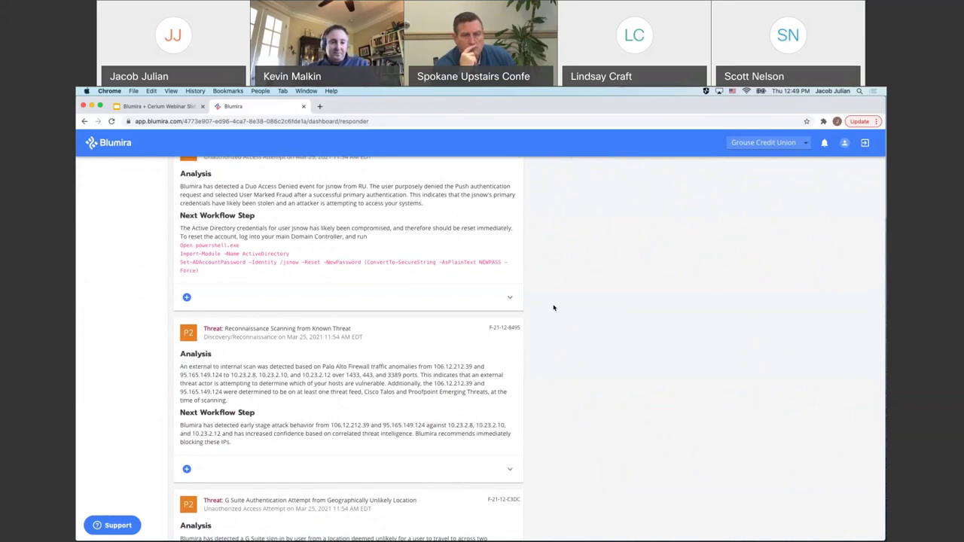
scroll(568, 379, down, 1)
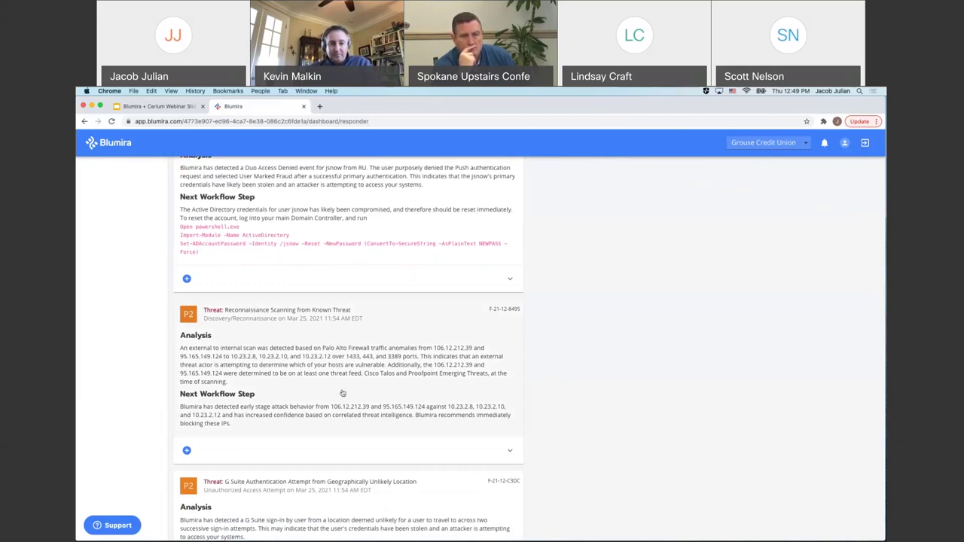
click(318, 379)
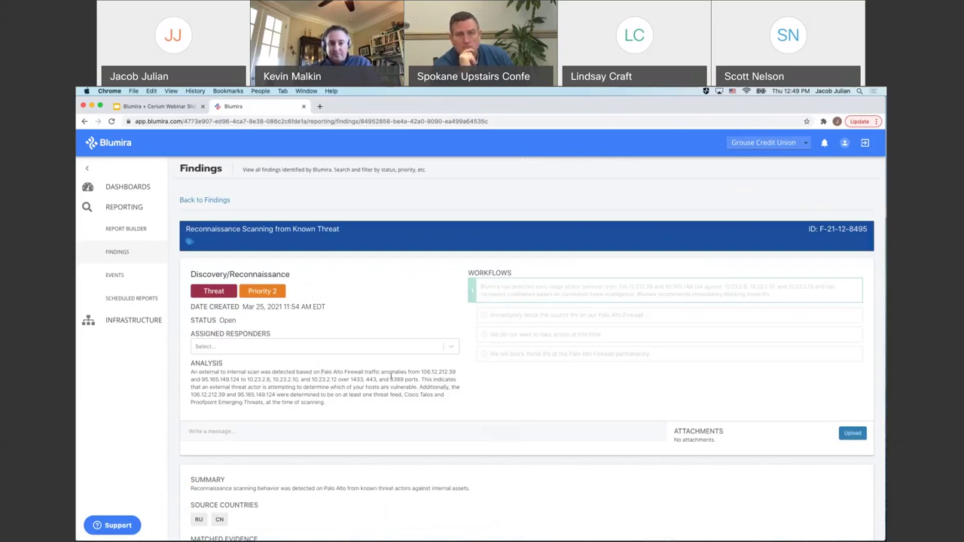
click(454, 348)
click(249, 369)
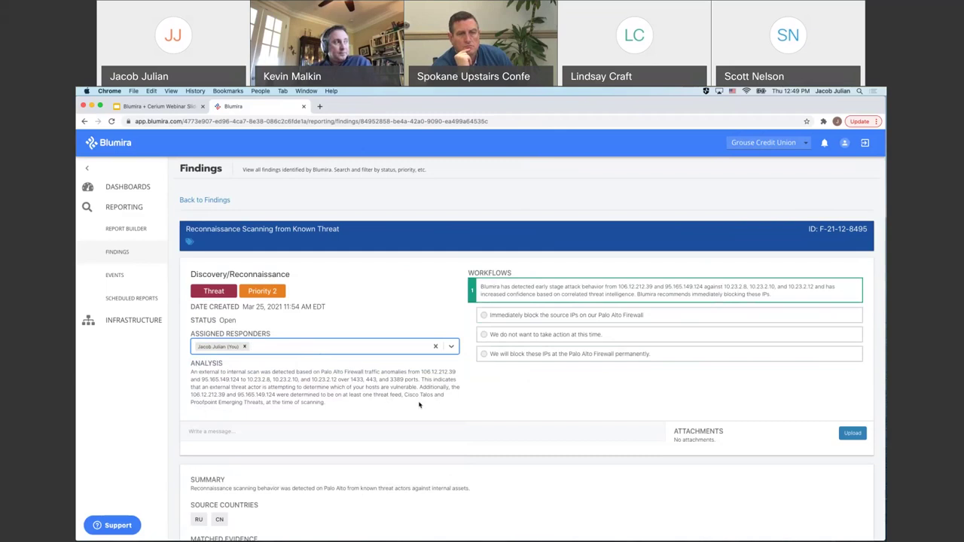
Examine the finding's summary, source countries and matched evidence, and compare them with the analysis and suggested workflows
scroll(420, 405, down, 3)
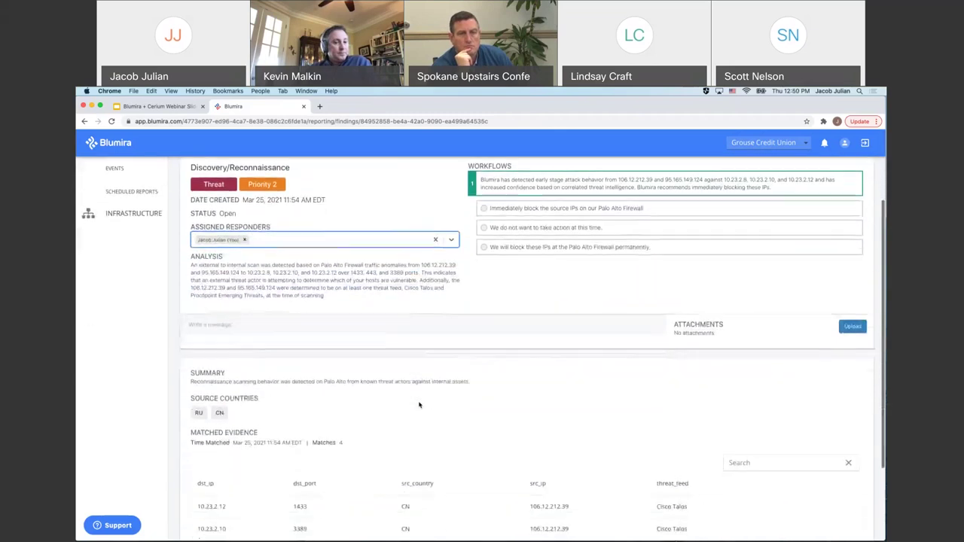
scroll(419, 405, down, 2)
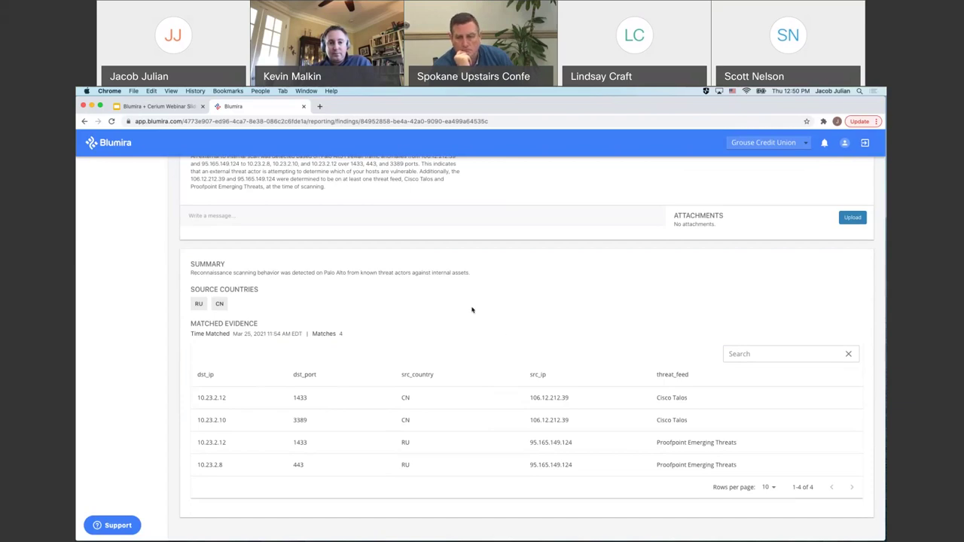
scroll(473, 310, up, 5)
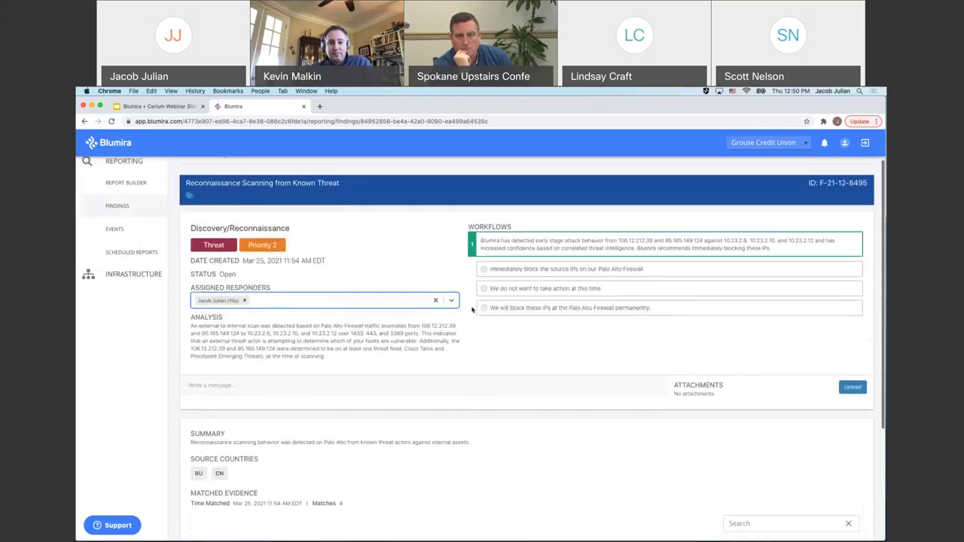
scroll(495, 241, up, 1)
scroll(495, 241, up, 1)
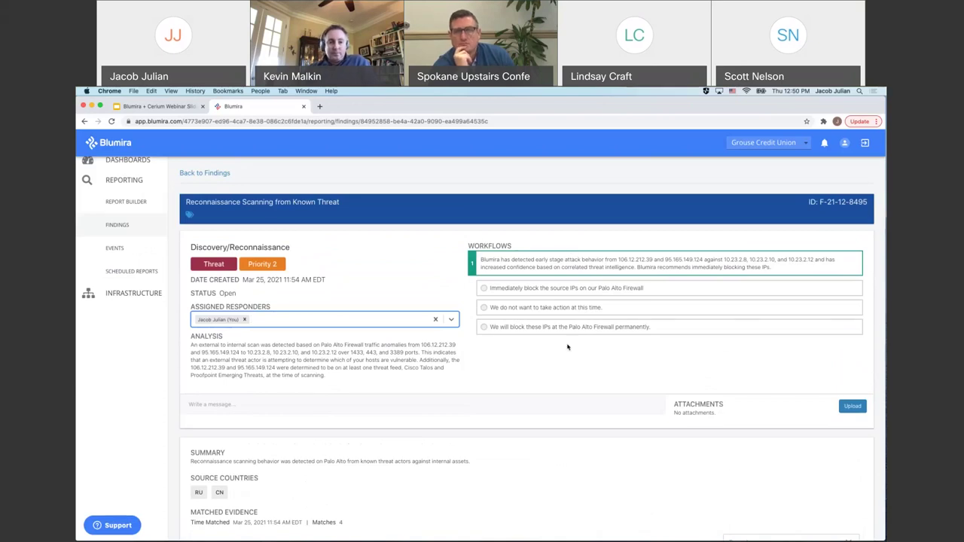
scroll(570, 351, down, 5)
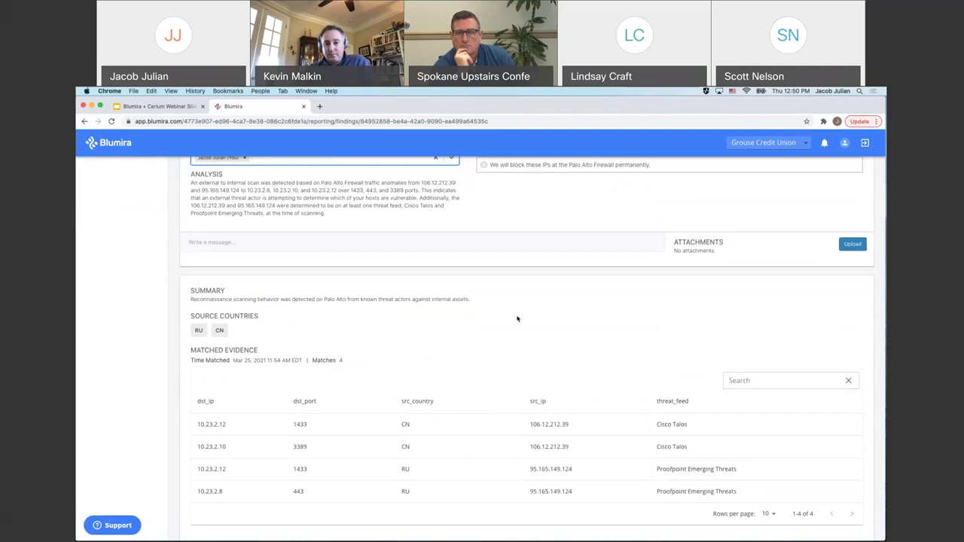
scroll(518, 319, up, 1)
scroll(518, 318, up, 3)
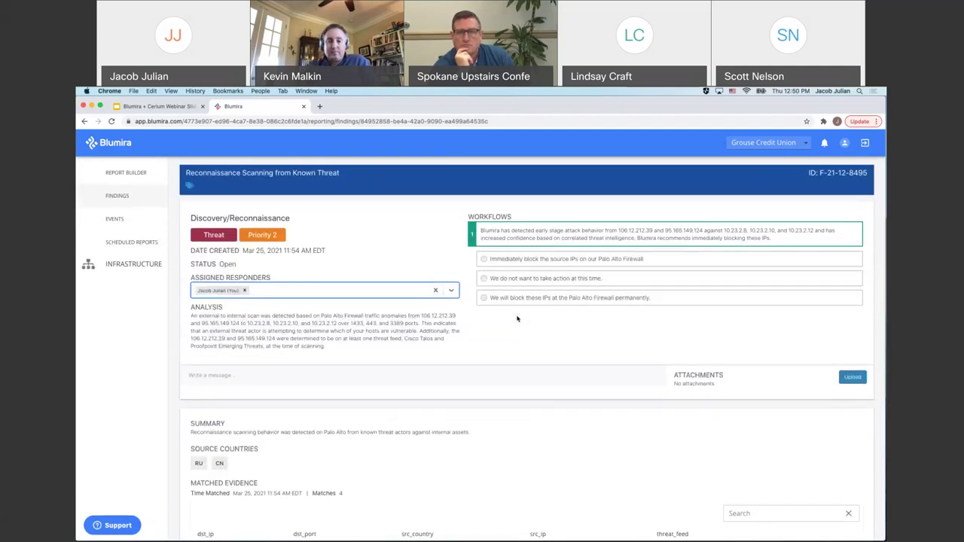
scroll(480, 324, up, 1)
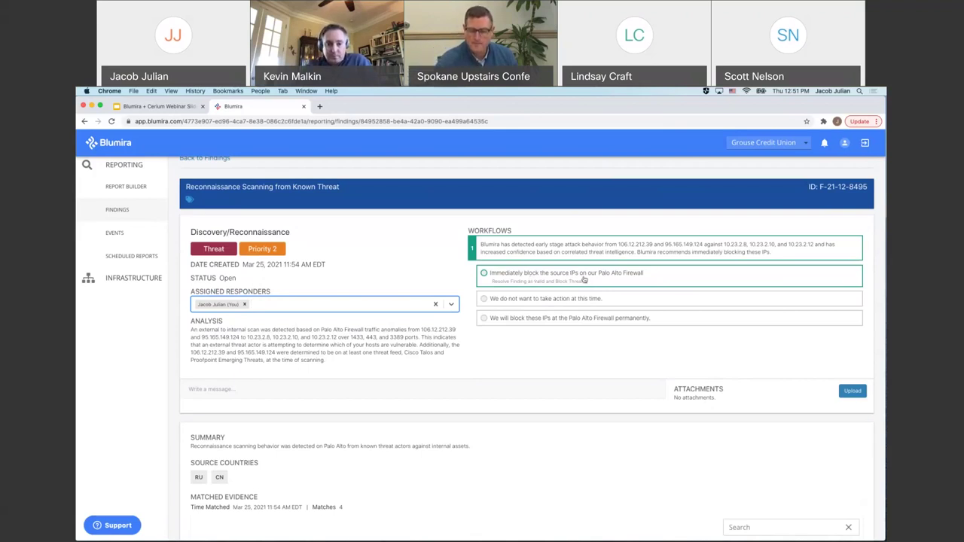
Go through the finding's workflow options and choose to immediately block the source IPs on our Palo Alto Firewall
click(514, 277)
click(513, 298)
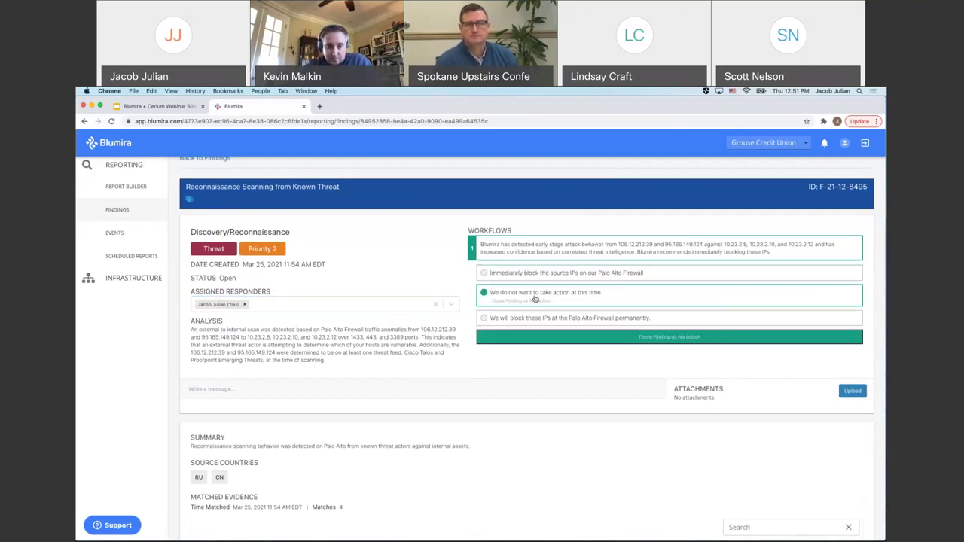
click(501, 315)
click(517, 278)
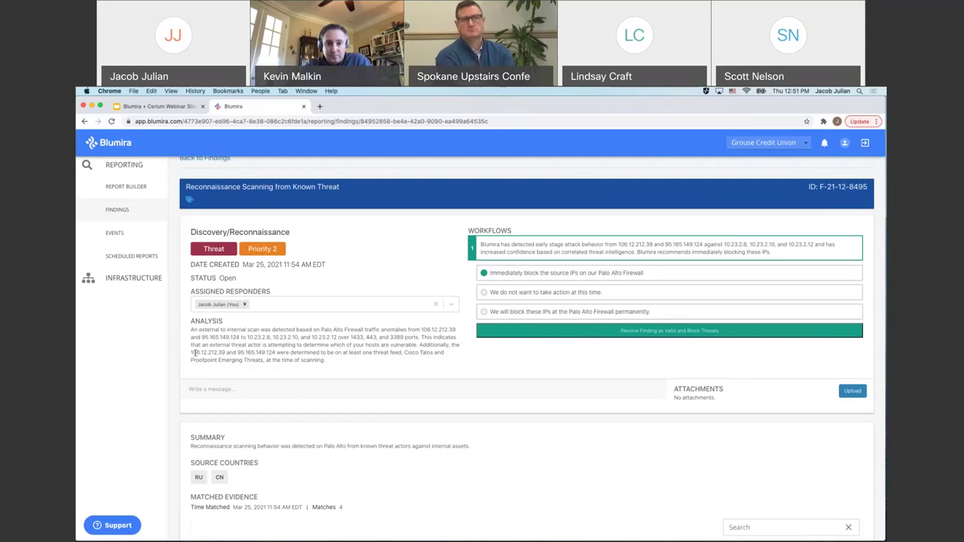
mouse_move(192, 353)
mouse_down()
mouse_move(267, 353)
mouse_move(191, 352)
mouse_up()
scroll(296, 351, down, 1)
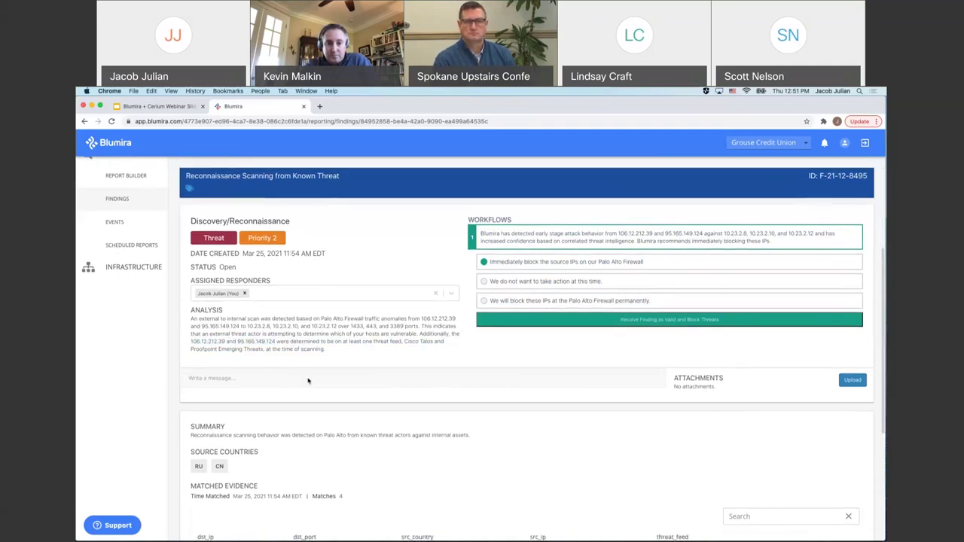
click(309, 381)
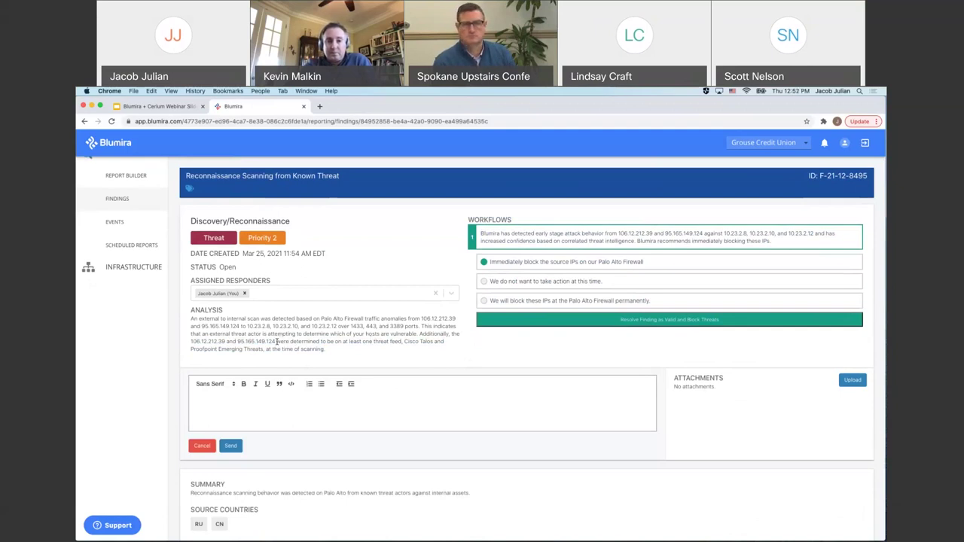
drag(276, 342, 189, 340)
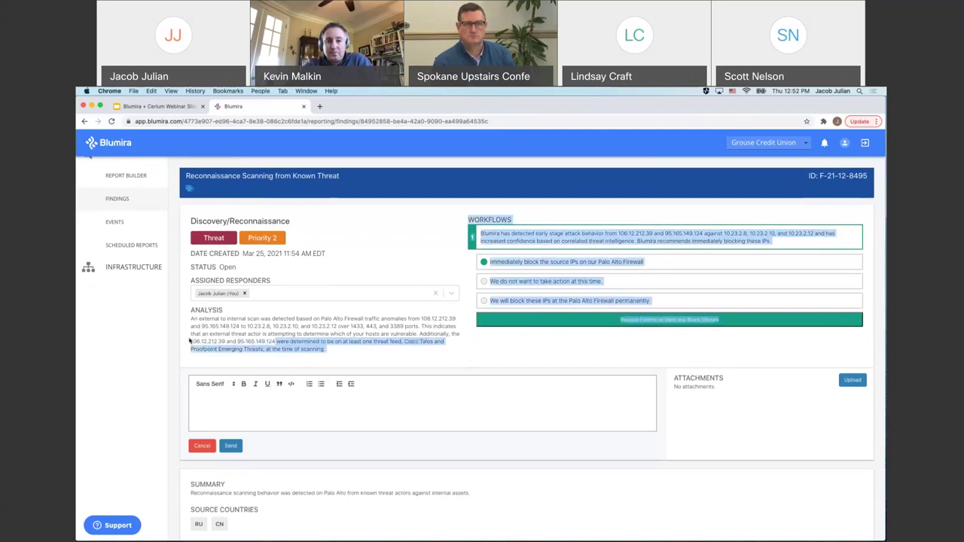
click(190, 340)
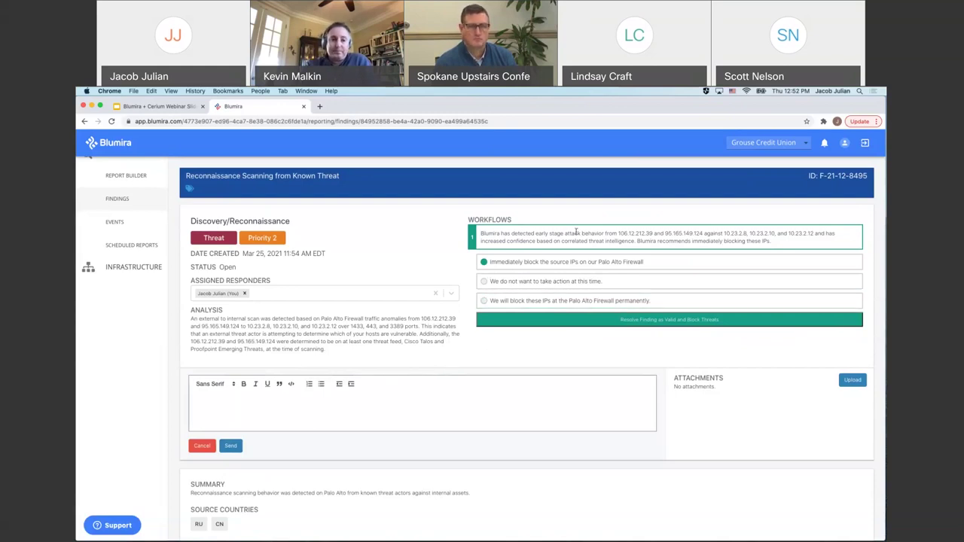
Resolve the finding as valid with its threats blocked, and open the blocklists for this finding
scroll(625, 233, up, 1)
click(536, 276)
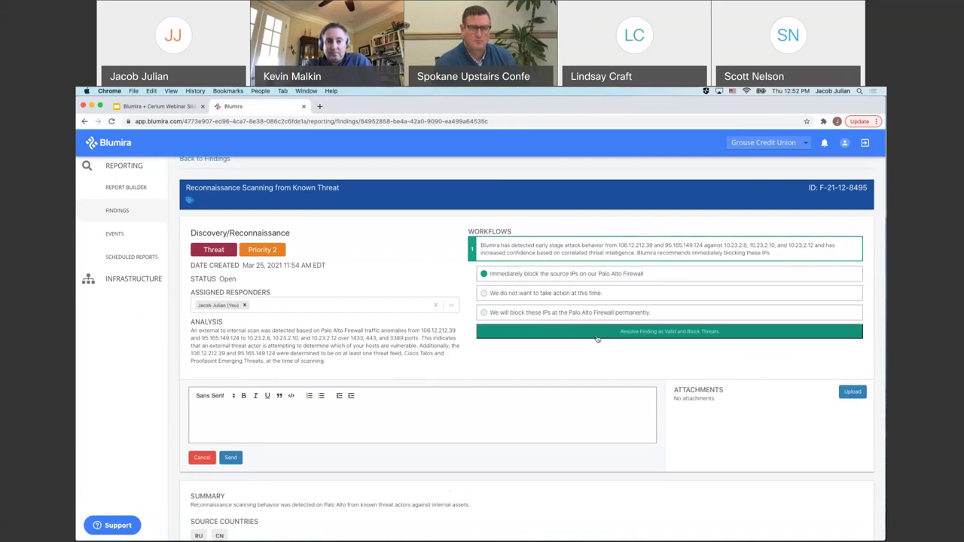
click(668, 334)
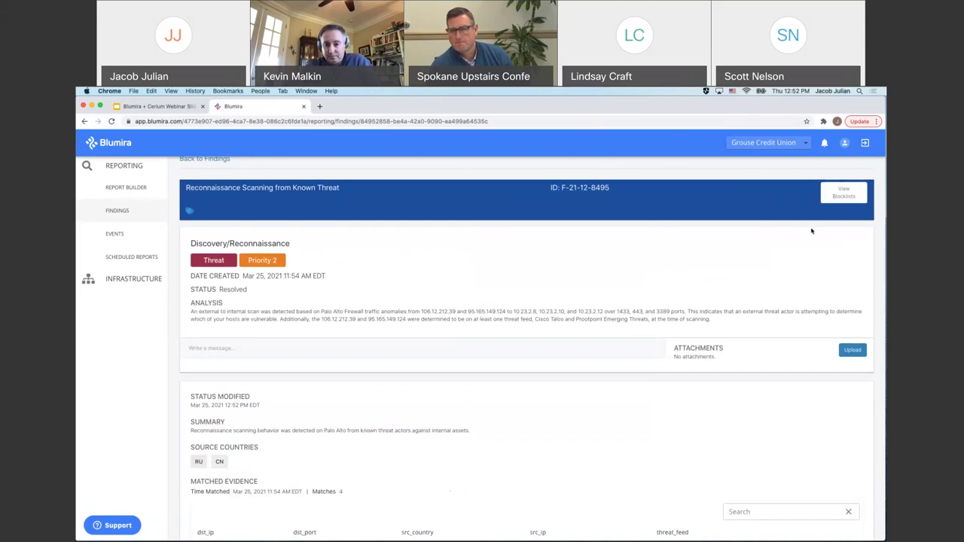
click(844, 195)
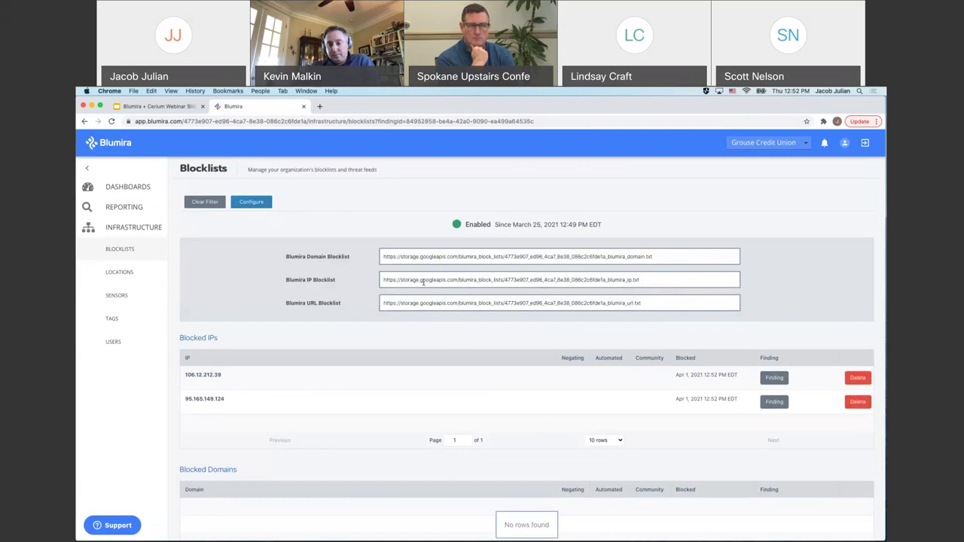
Show the blocking configuration with the Automated option enabled, and close it without saving
click(251, 203)
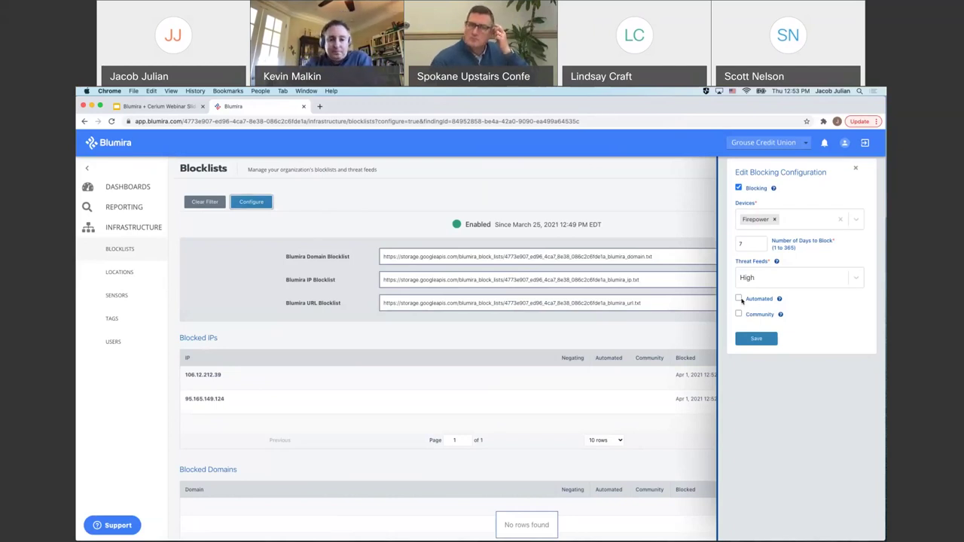
click(759, 299)
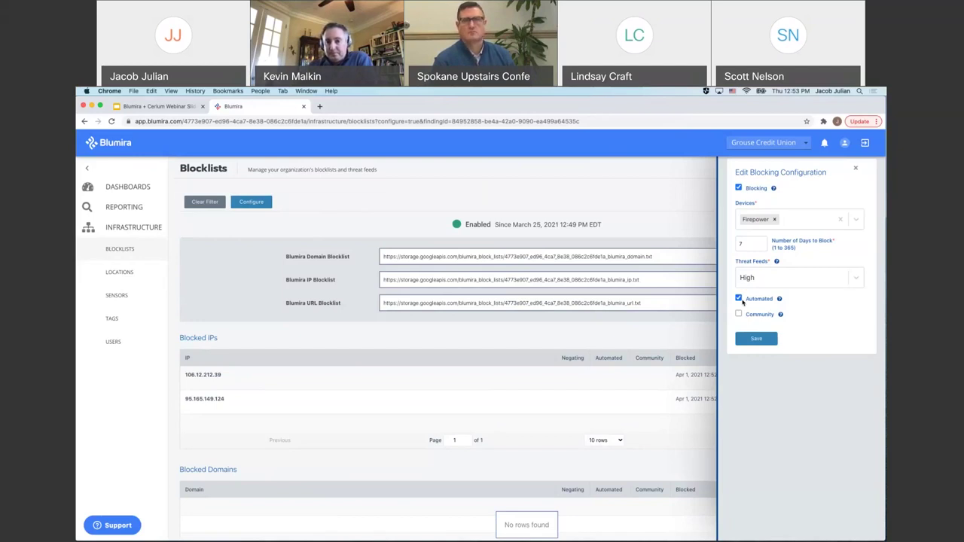
click(855, 169)
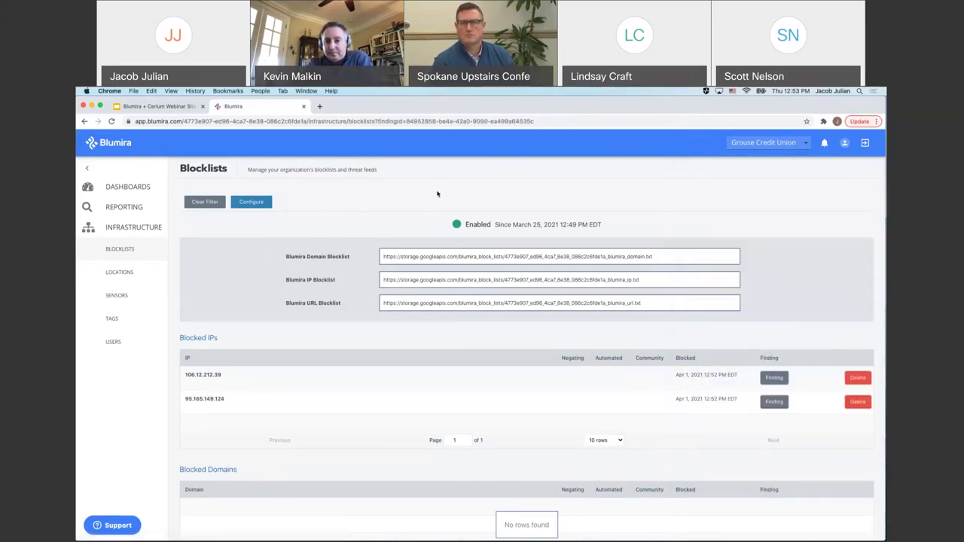
Return to the Responder Dashboard and look through the analyses and next workflow steps of the P1 findings
click(147, 188)
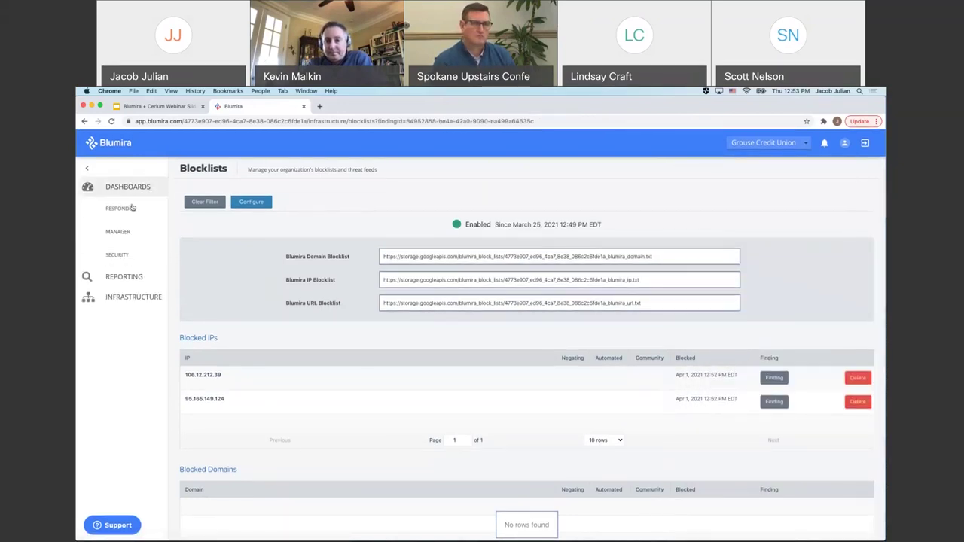
click(130, 208)
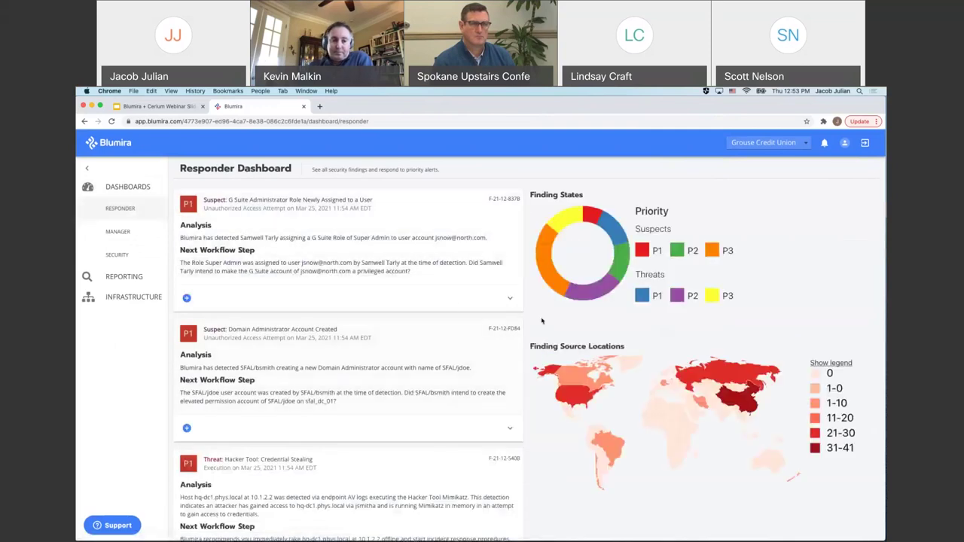
scroll(542, 321, down, 3)
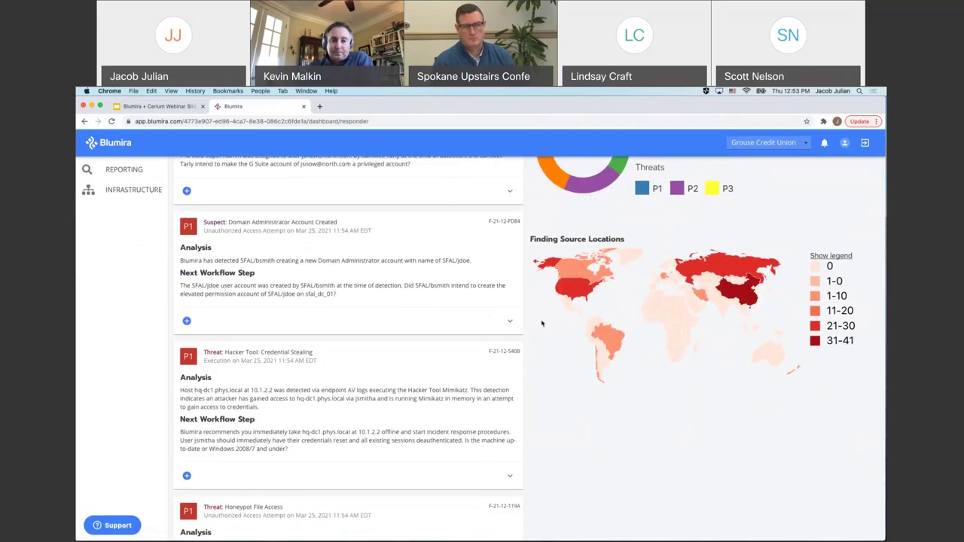
scroll(543, 385, down, 1)
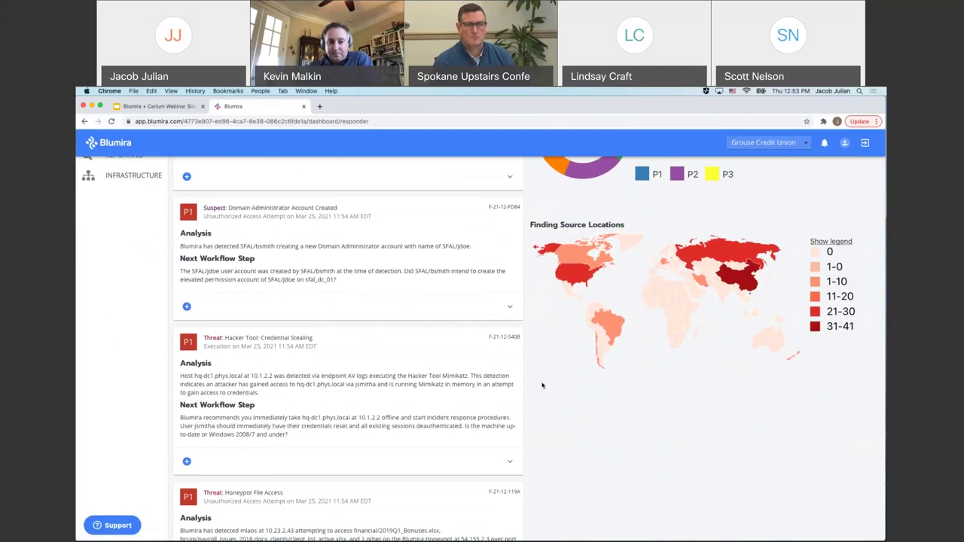
scroll(542, 385, down, 2)
scroll(542, 385, up, 2)
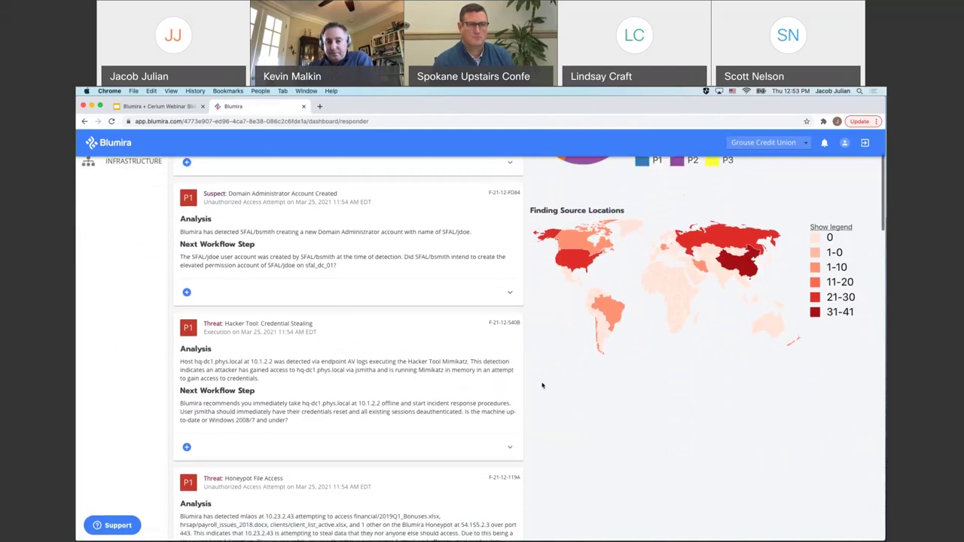